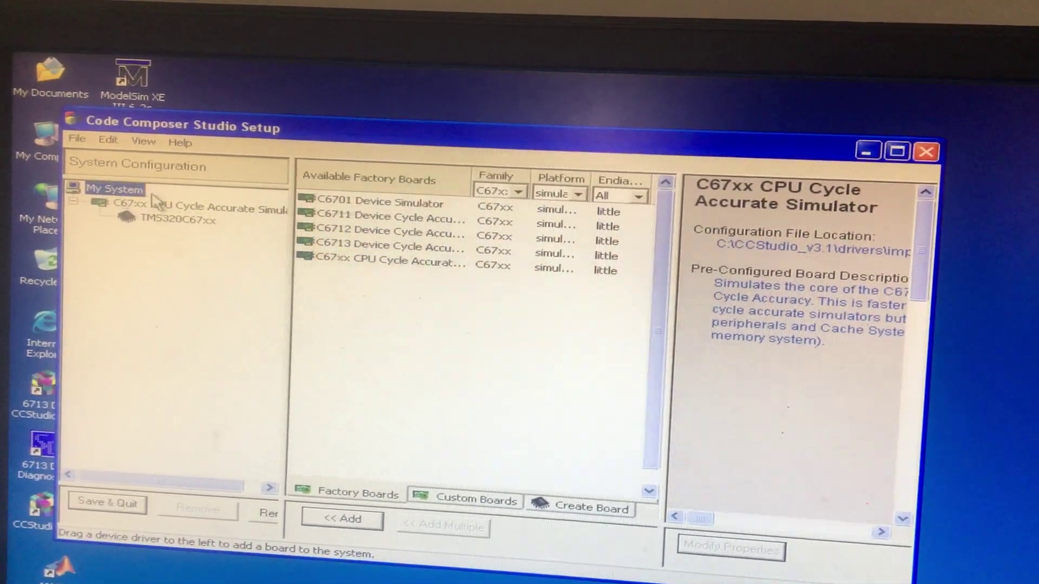
# - Make the C67xx CPU Cycle Accurate Simulator the only system configuration, save it, and start CCS
pyautogui.click(198, 209)
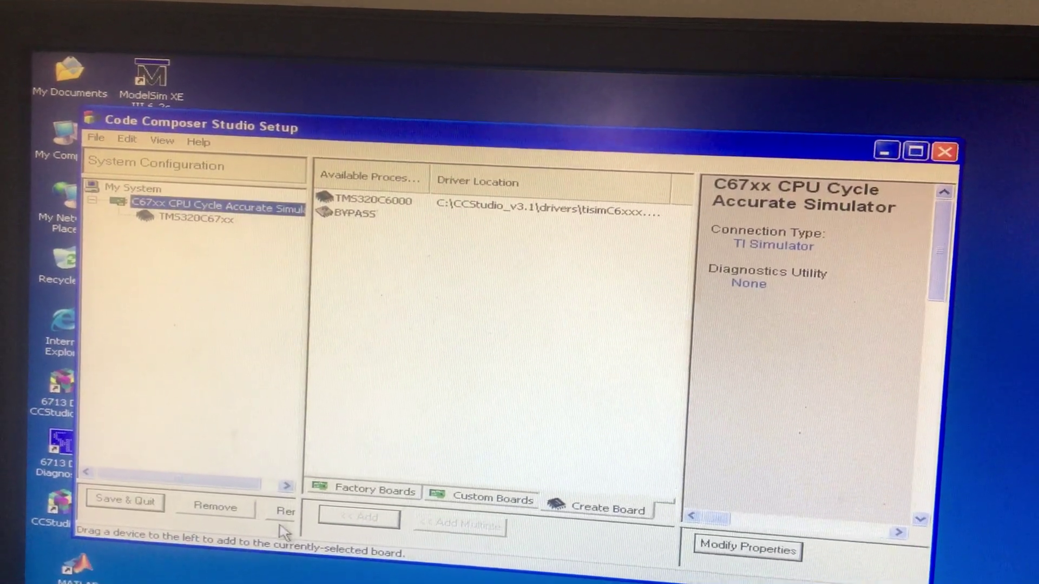
pyautogui.click(279, 510)
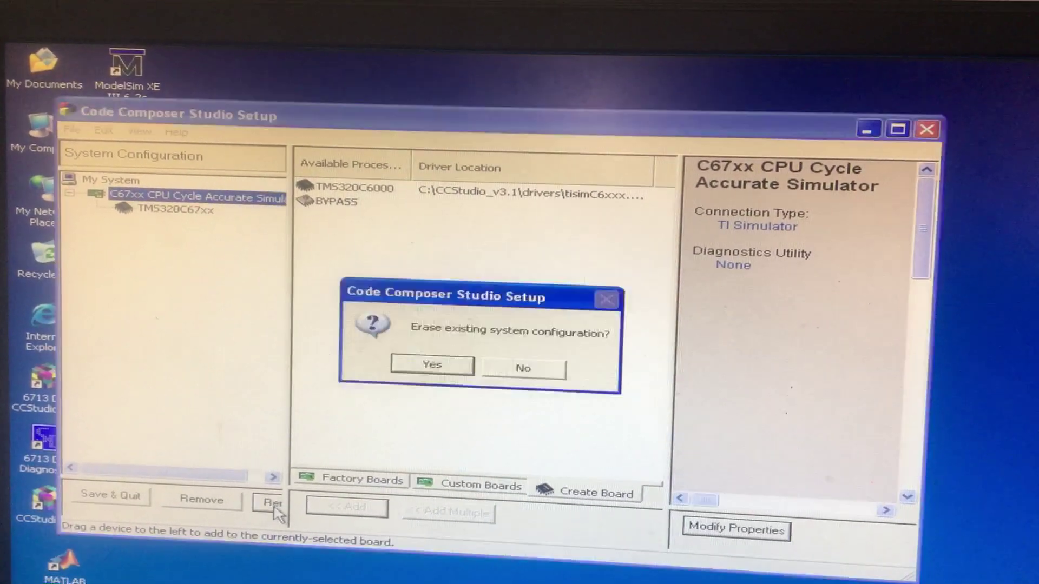
pyautogui.click(415, 372)
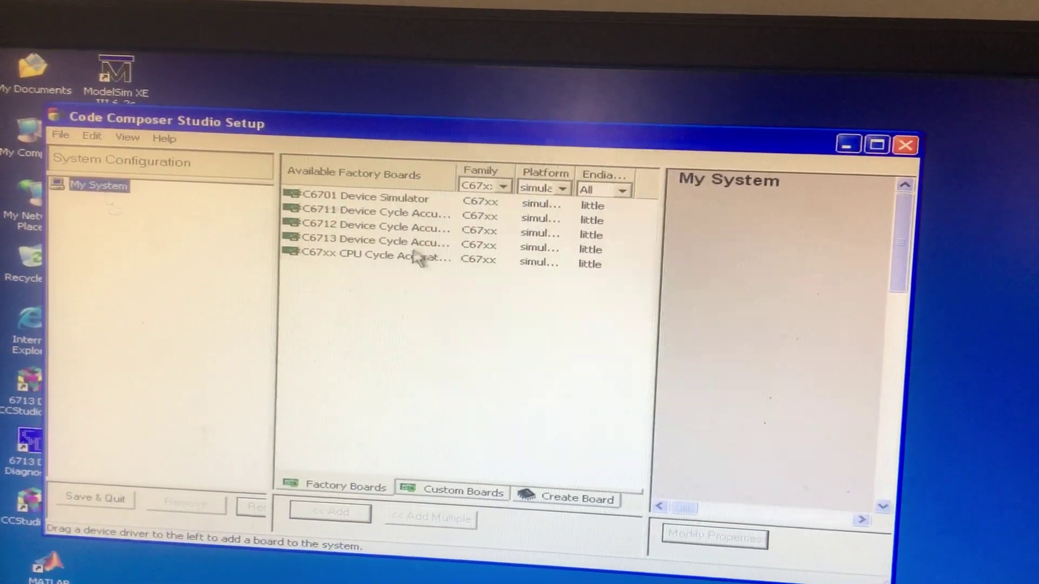
pyautogui.click(381, 247)
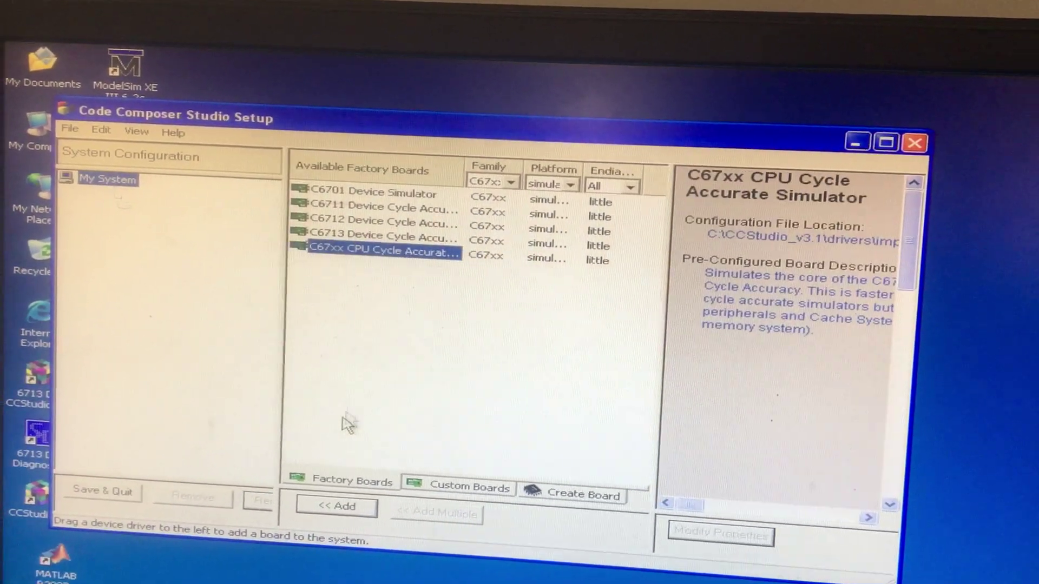
pyautogui.click(333, 506)
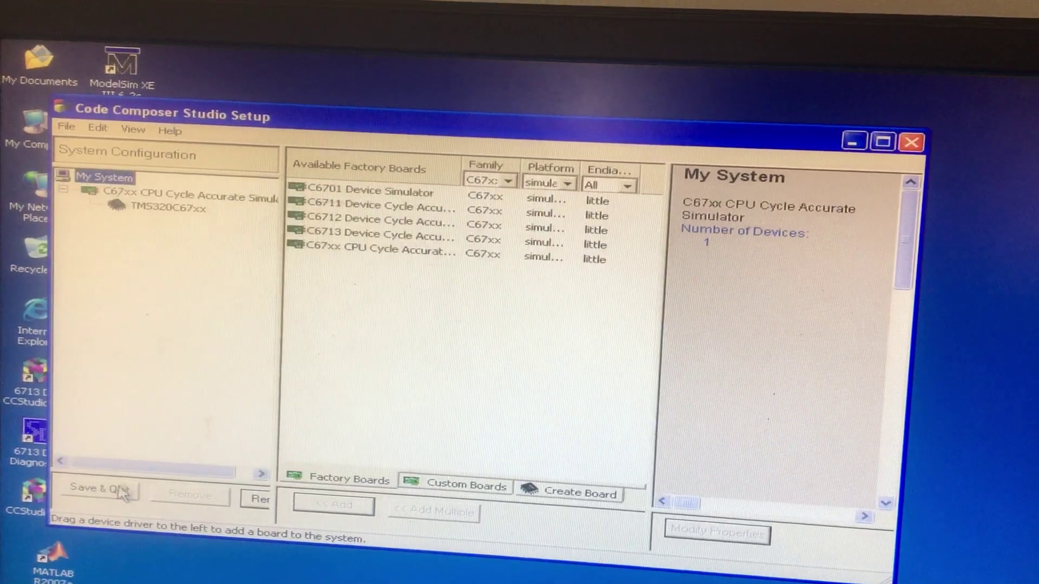
pyautogui.click(97, 490)
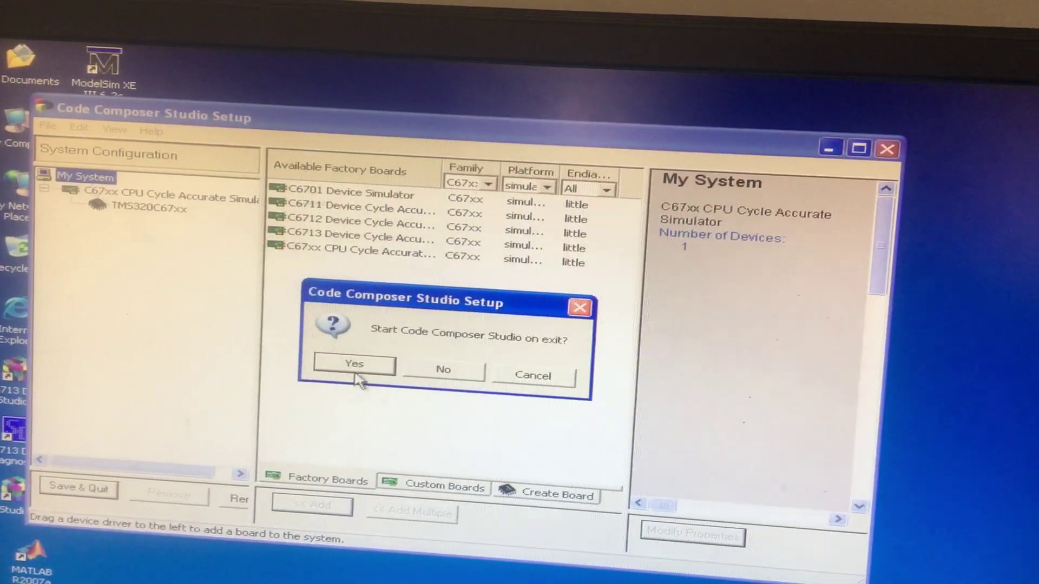
pyautogui.click(355, 373)
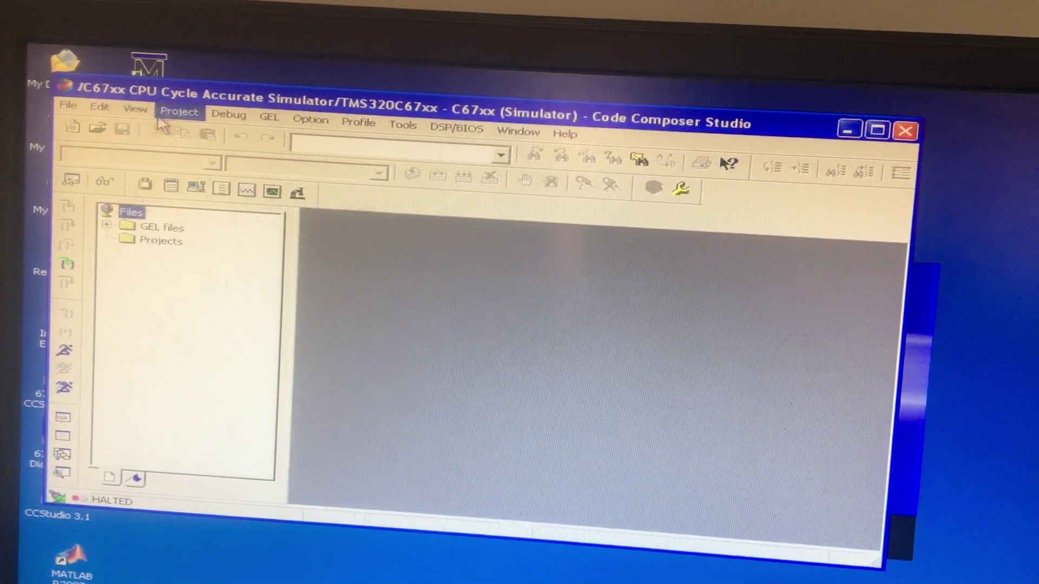
# - Create a new executable (.out) project named 'exam' targeting TMS320C67XX
pyautogui.click(188, 123)
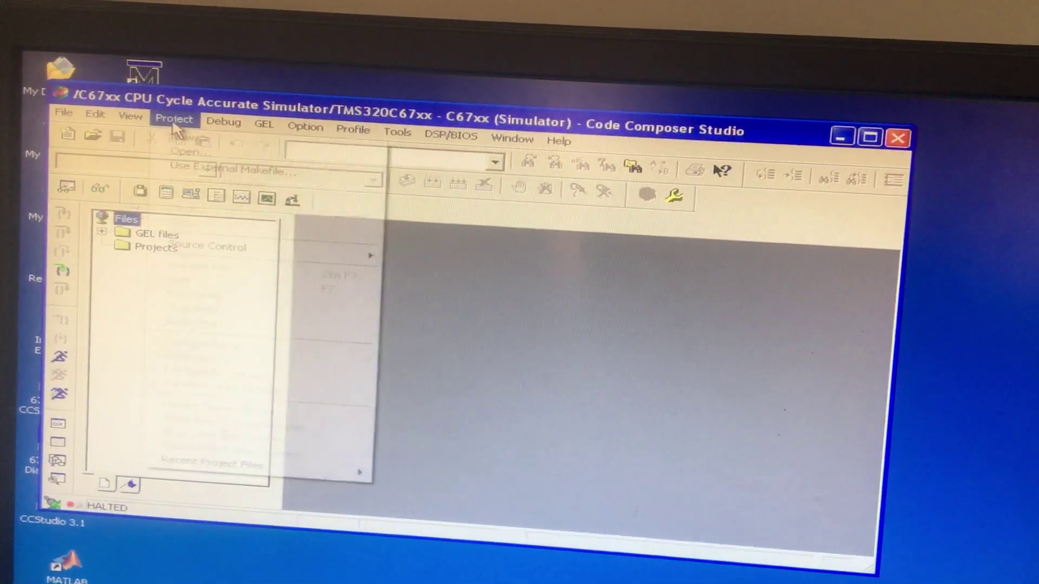
pyautogui.click(187, 140)
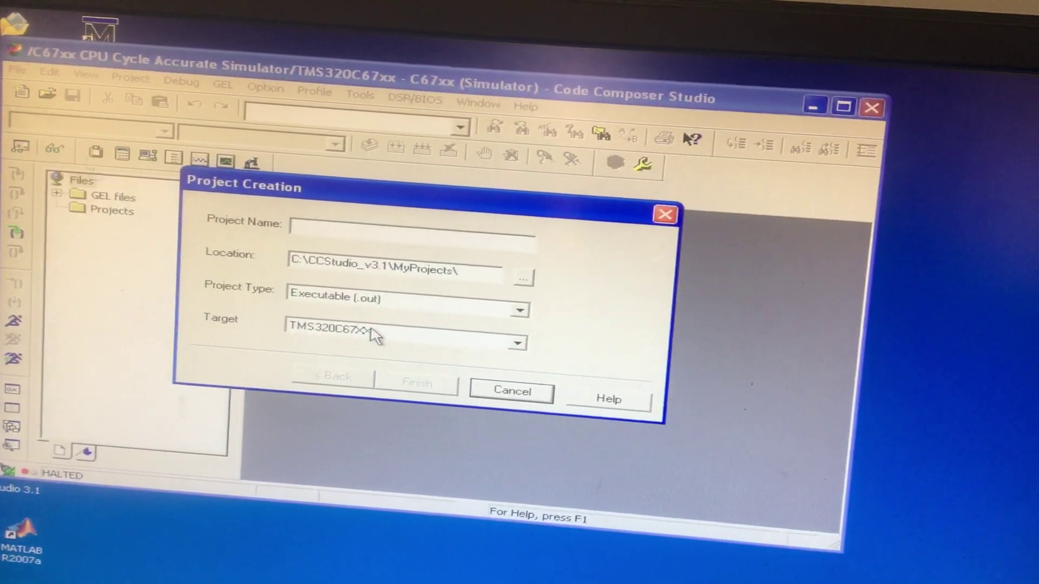
pyautogui.click(339, 244)
pyautogui.write('eee')
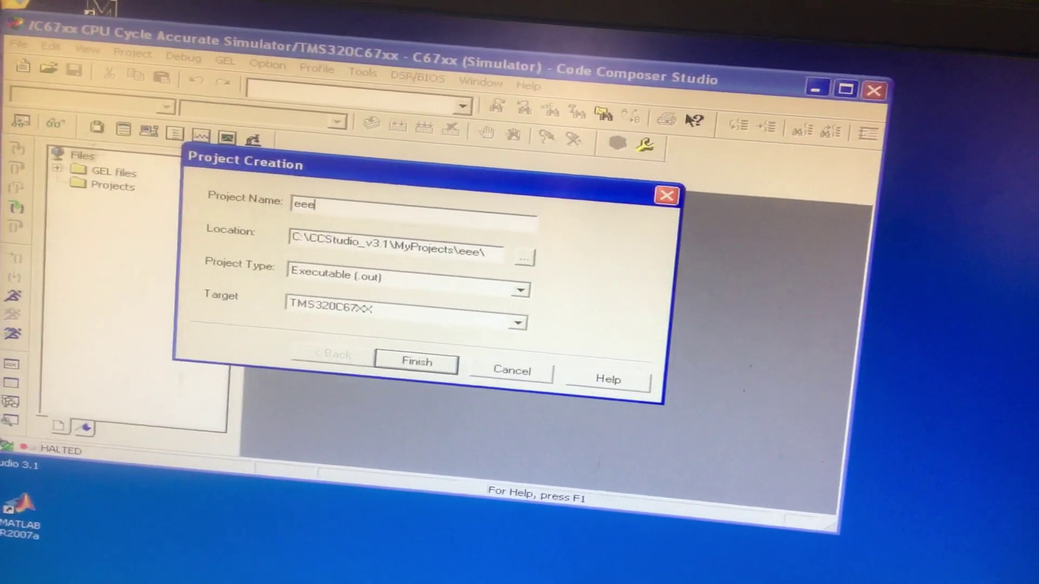
pyautogui.press('BackSpace')
pyautogui.write('ex')
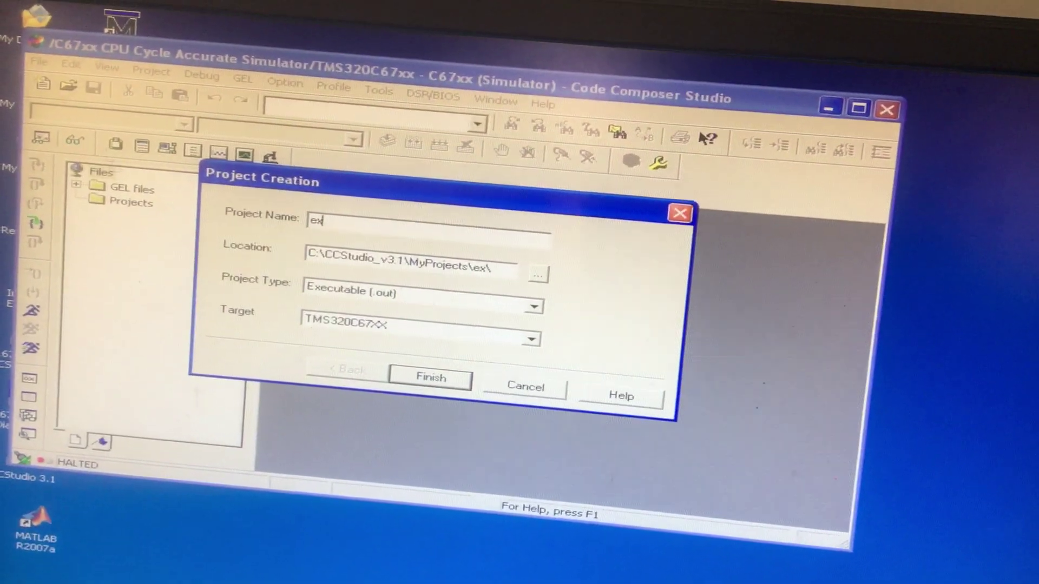
pyautogui.write('am')
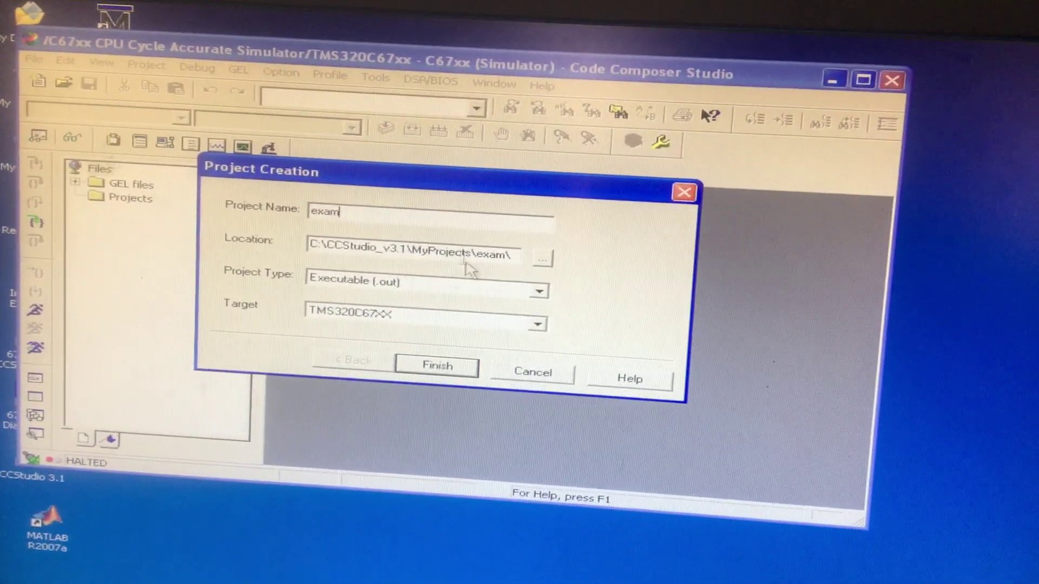
pyautogui.click(432, 367)
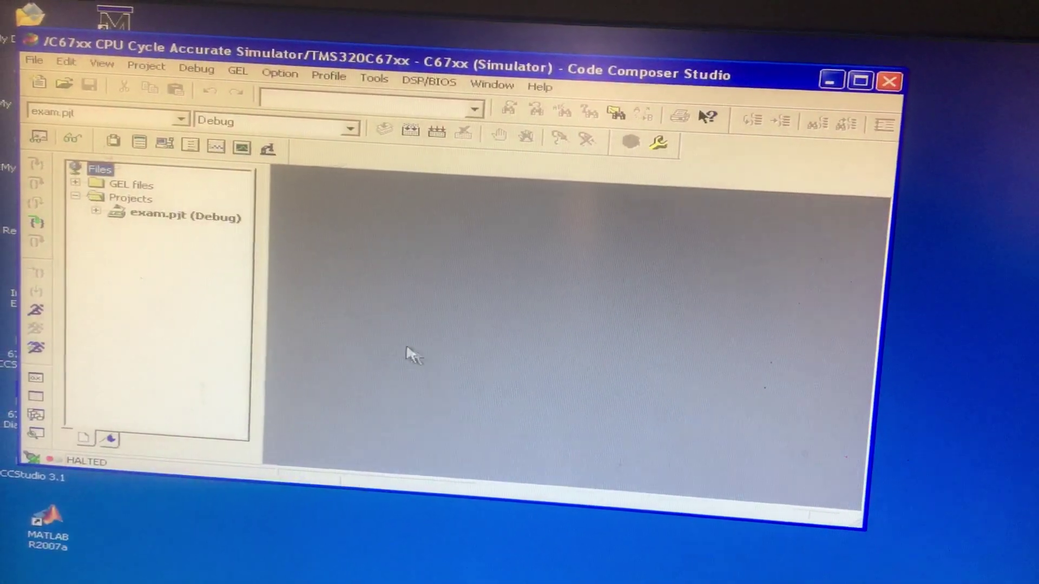
# - Expand exam.pjt to show its Documents, Include, Libraries and Source folders, and open its context menu
pyautogui.click(111, 197)
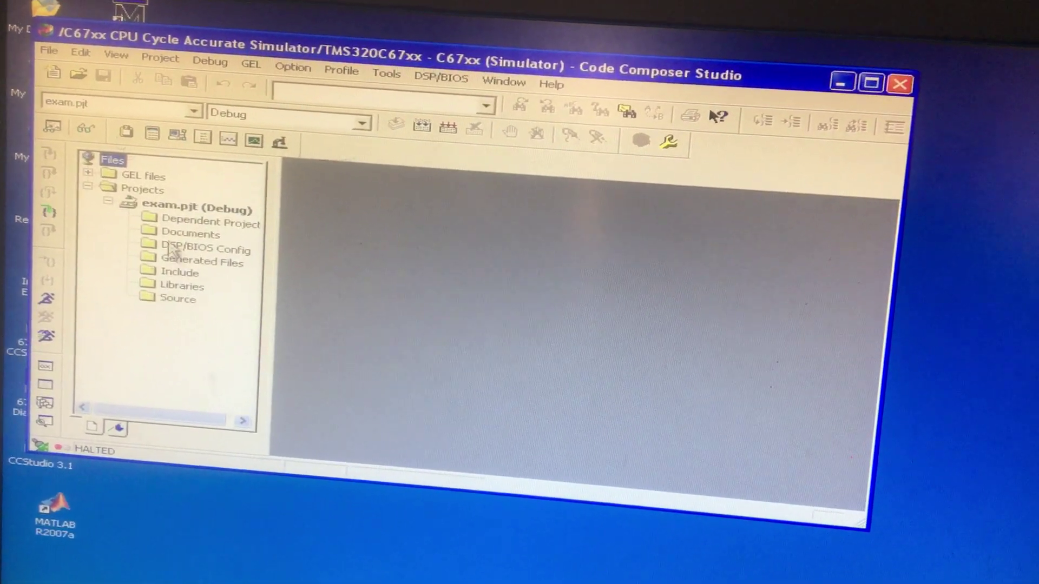
pyautogui.rightClick(189, 209)
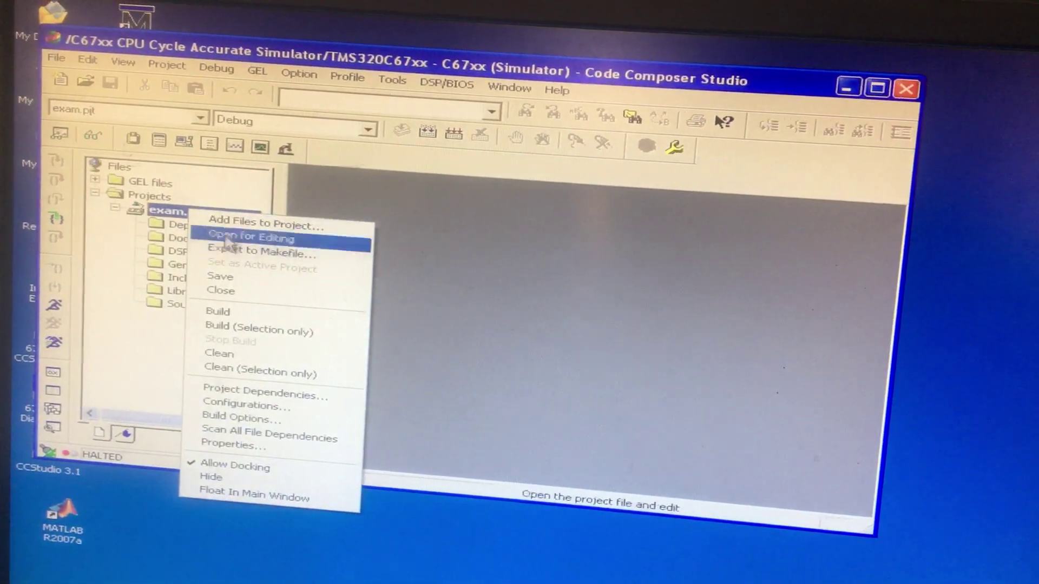
# - Add the rts6700 library from CCStudio_v3.1\C6000\cgtools\lib to the exam project, listing All Files
pyautogui.click(219, 225)
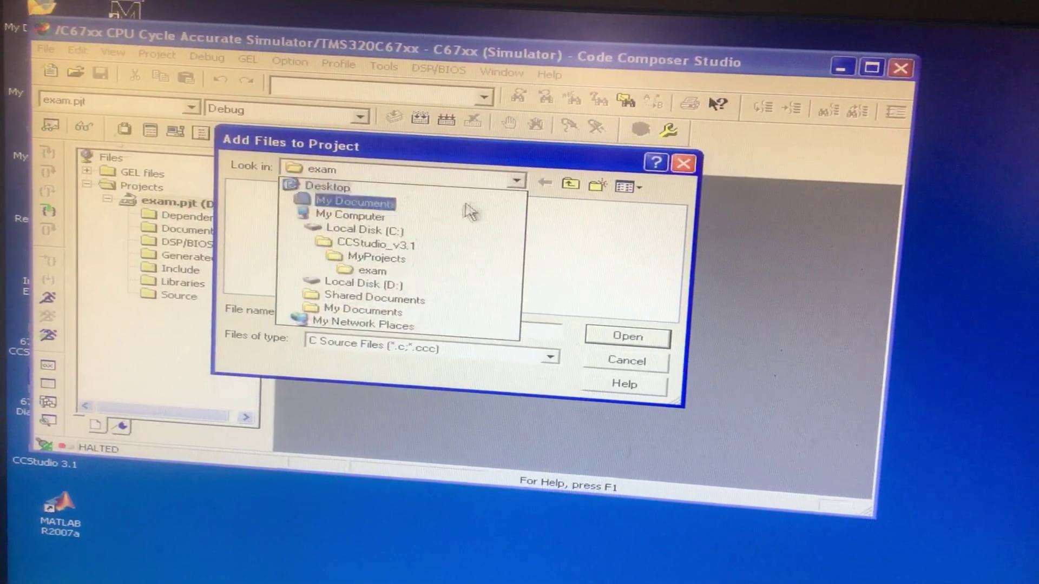
pyautogui.click(375, 244)
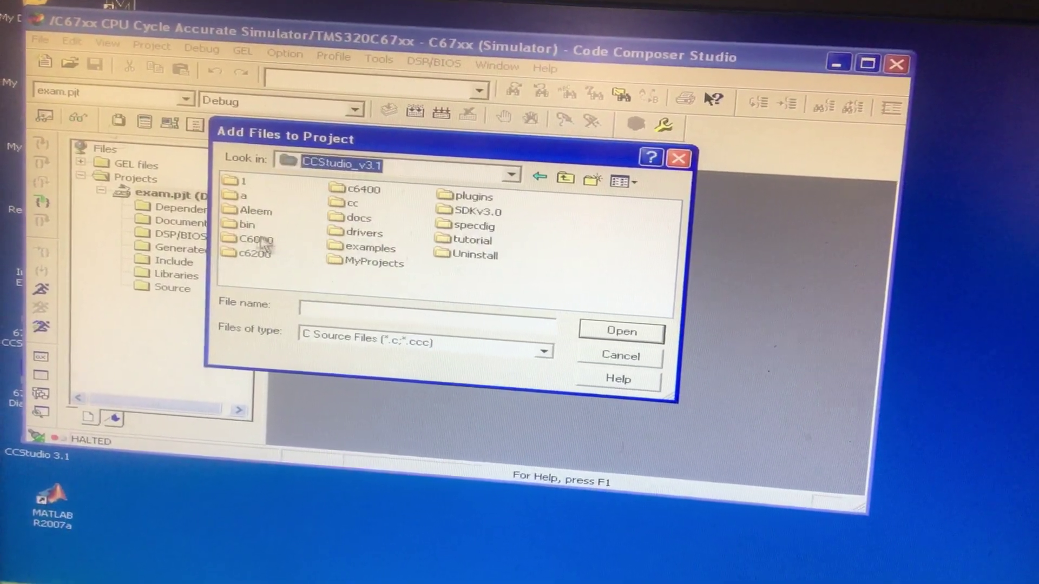
pyautogui.doubleClick(258, 240)
pyautogui.click(253, 195)
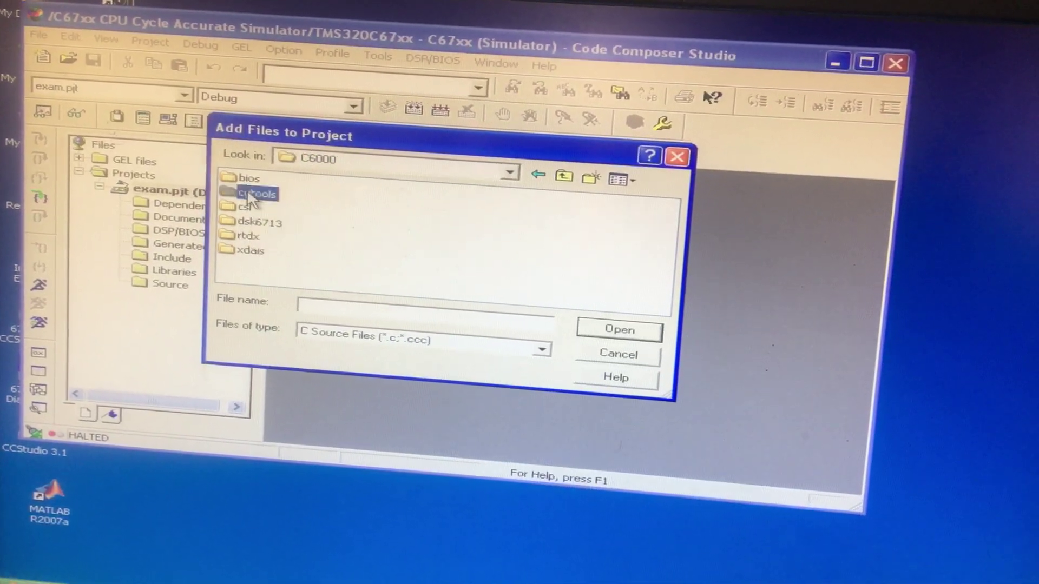
pyautogui.doubleClick(253, 195)
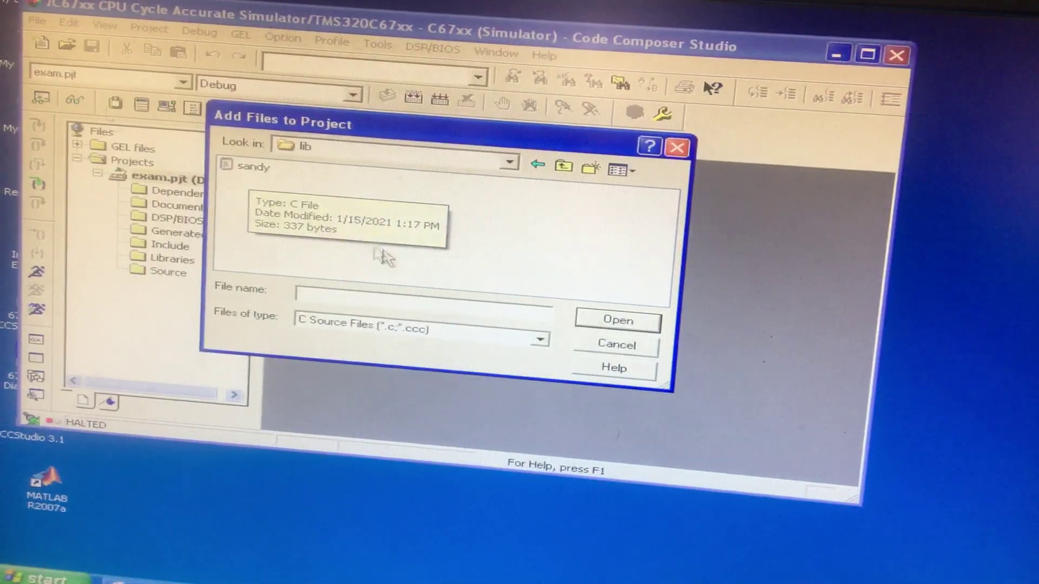
pyautogui.click(549, 351)
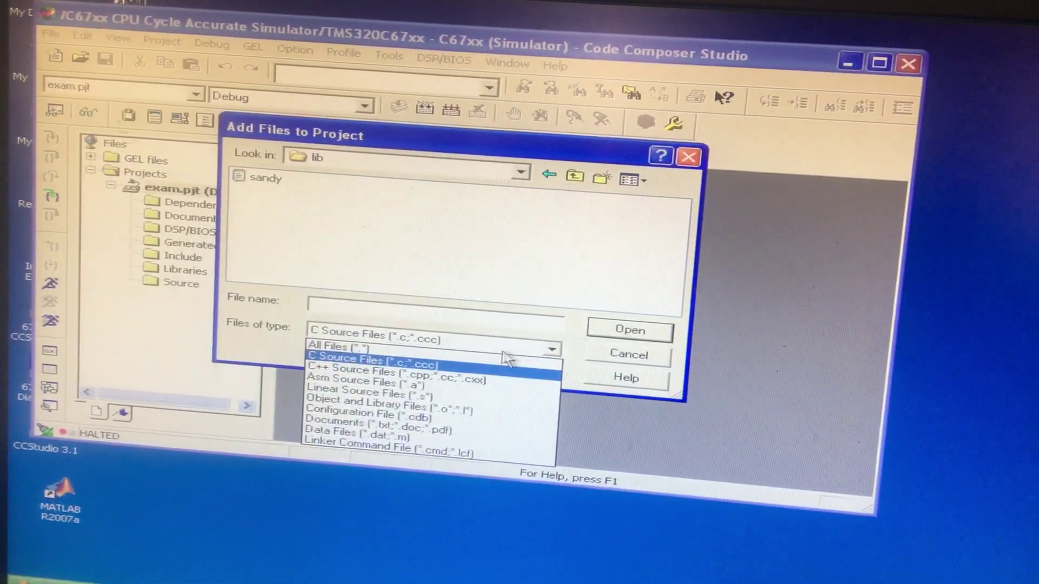
pyautogui.click(420, 349)
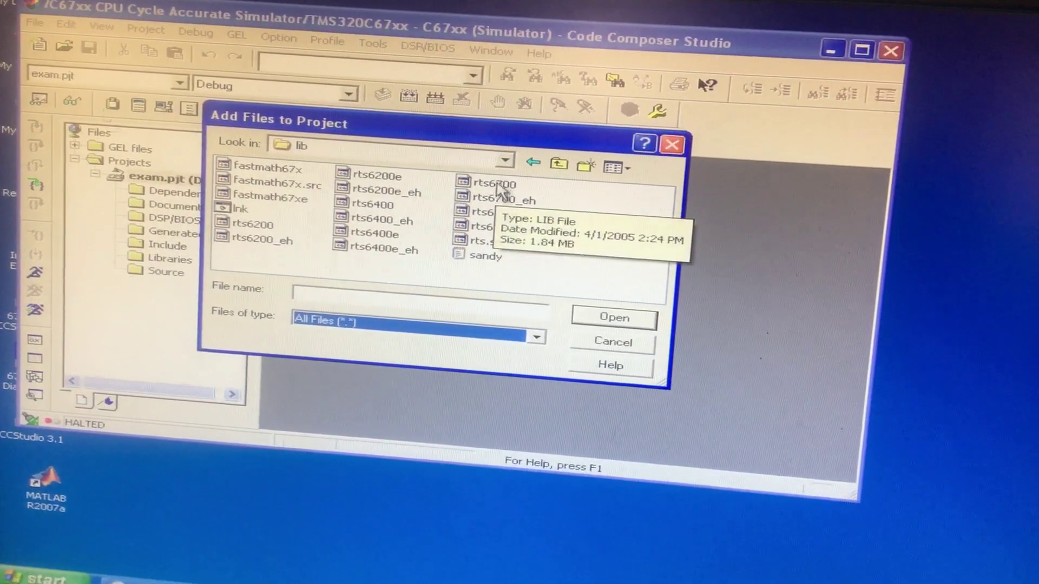
pyautogui.click(499, 190)
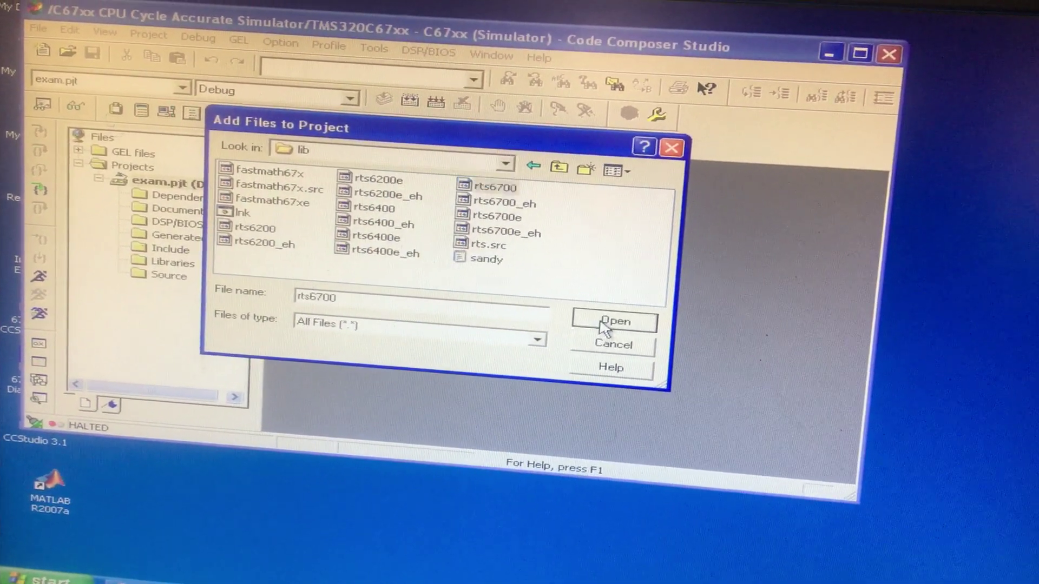
pyautogui.click(618, 318)
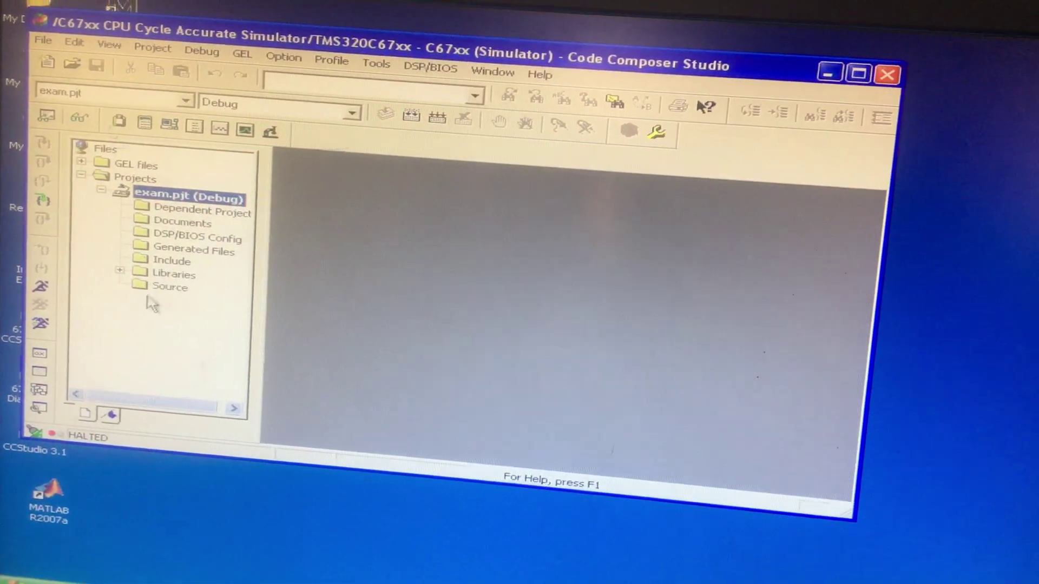
# - Create a blank source file, then open the exam text file in Notepad and select all its code
pyautogui.click(71, 50)
pyautogui.moveTo(195, 72)
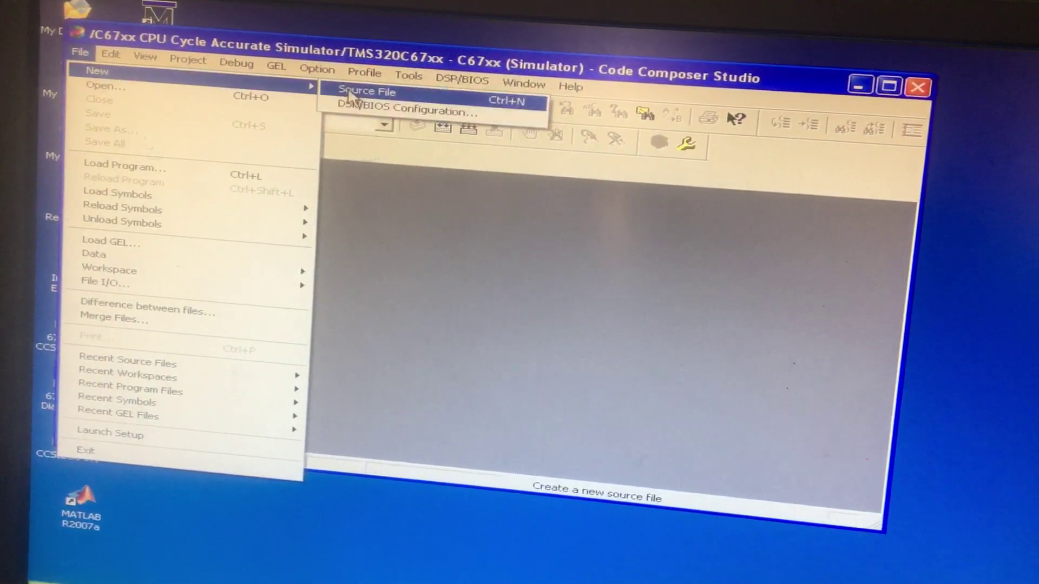
pyautogui.click(370, 96)
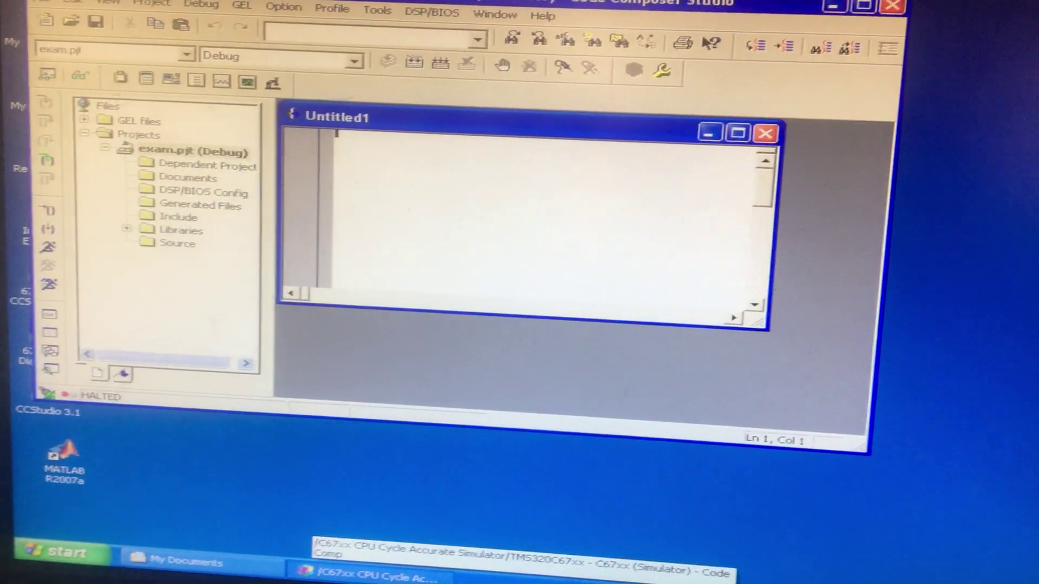
pyautogui.click(207, 565)
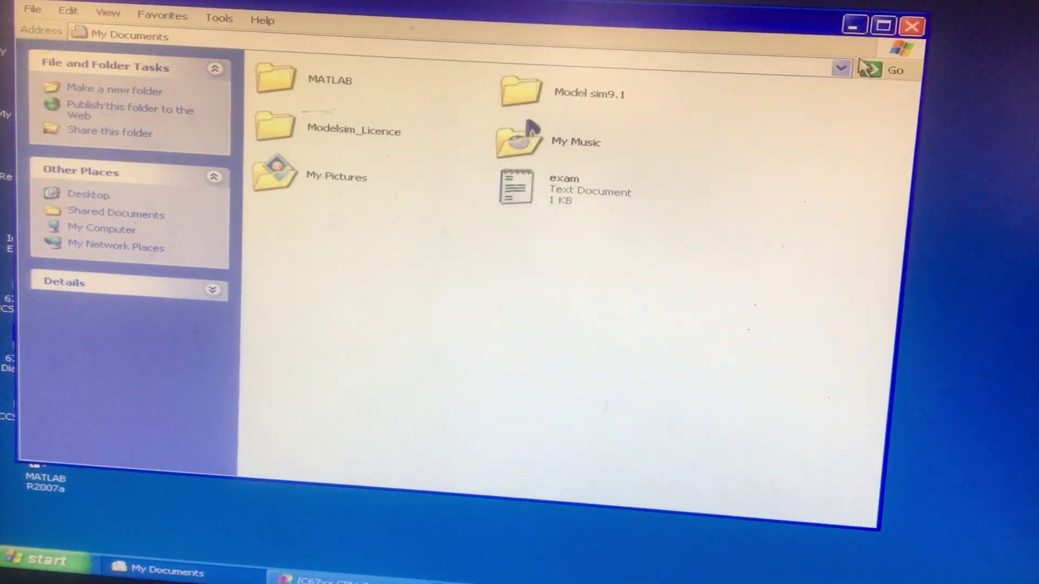
pyautogui.click(532, 202)
pyautogui.doubleClick(532, 201)
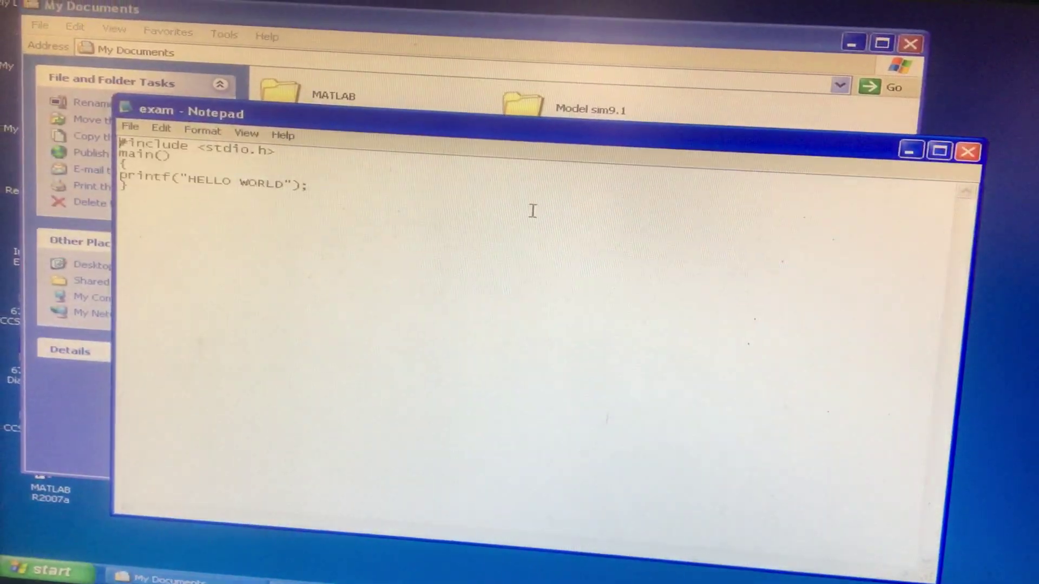
pyautogui.moveTo(206, 206); pyautogui.dragTo(131, 171)
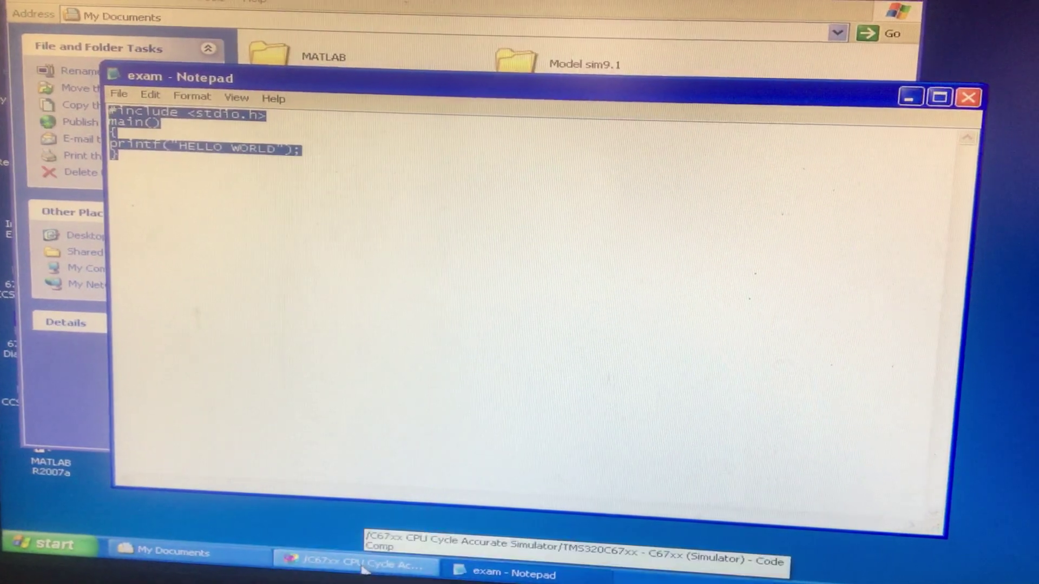
pyautogui.click(357, 563)
# - Paste the HELLO WORLD program into Untitled1 and delete the blank lines above the code
pyautogui.rightClick(365, 156)
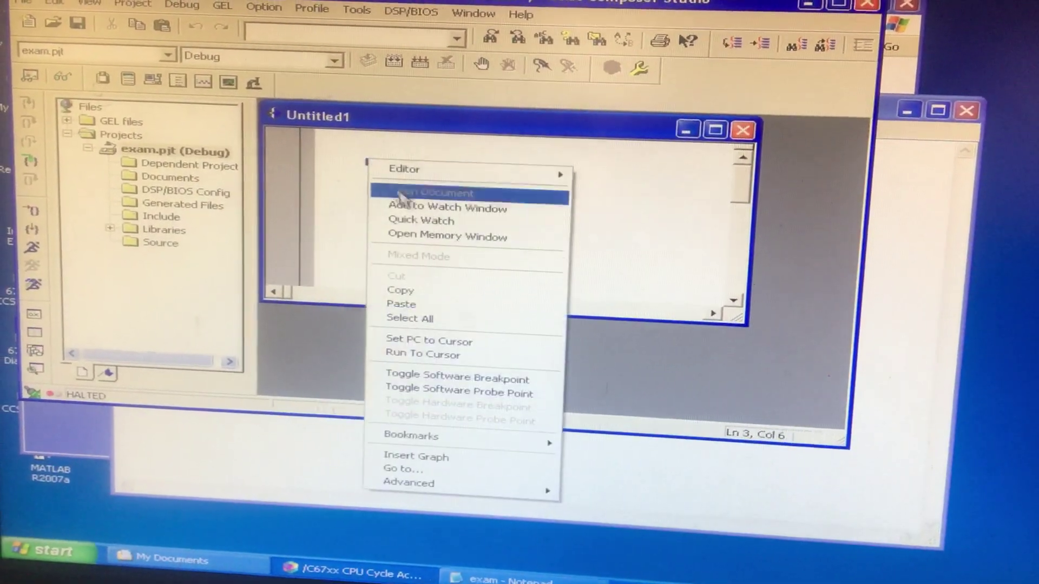
pyautogui.click(402, 312)
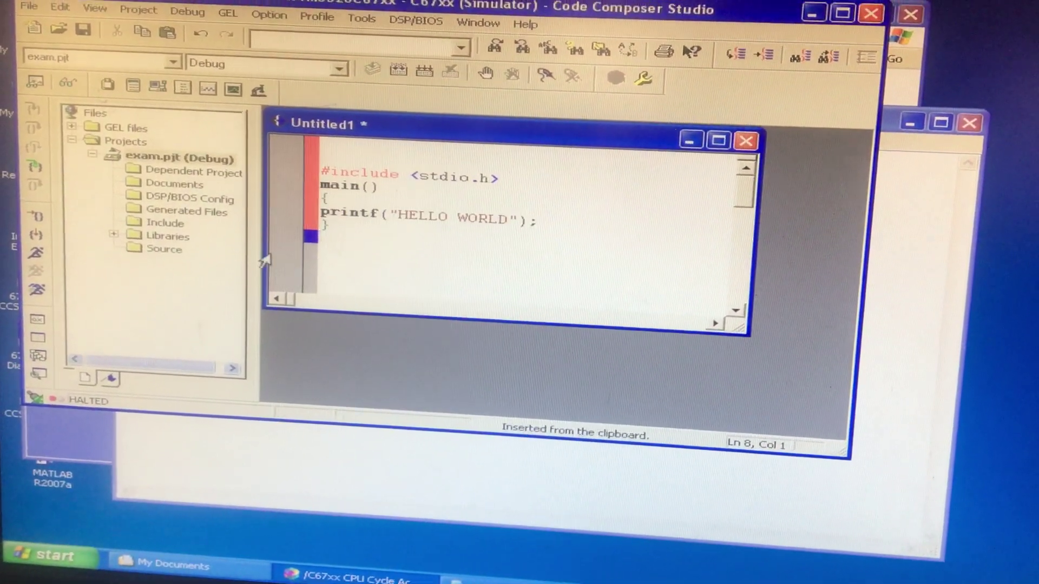
pyautogui.click(348, 149)
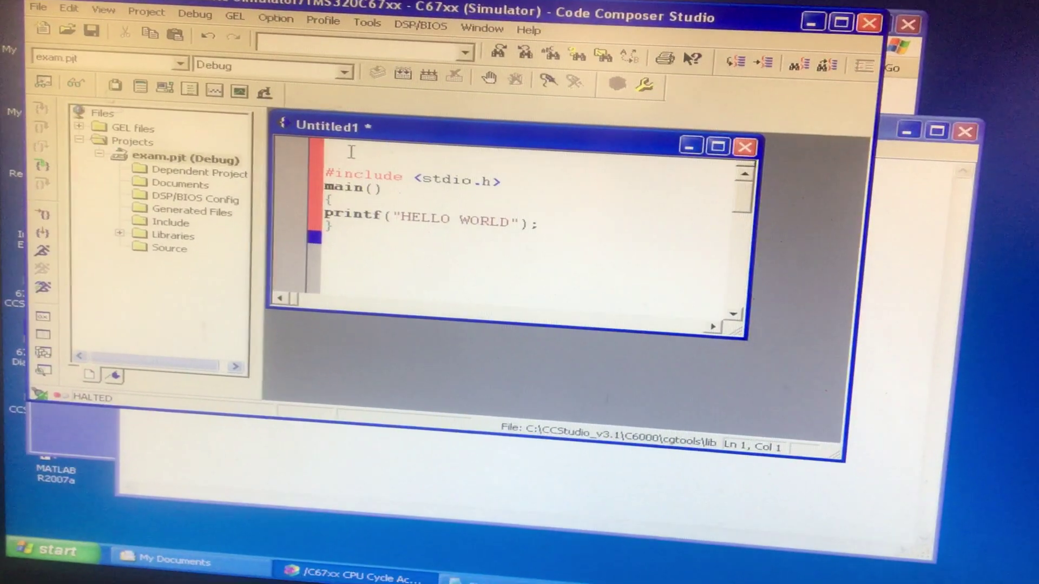
pyautogui.press('Delete')
pyautogui.press('Delete')
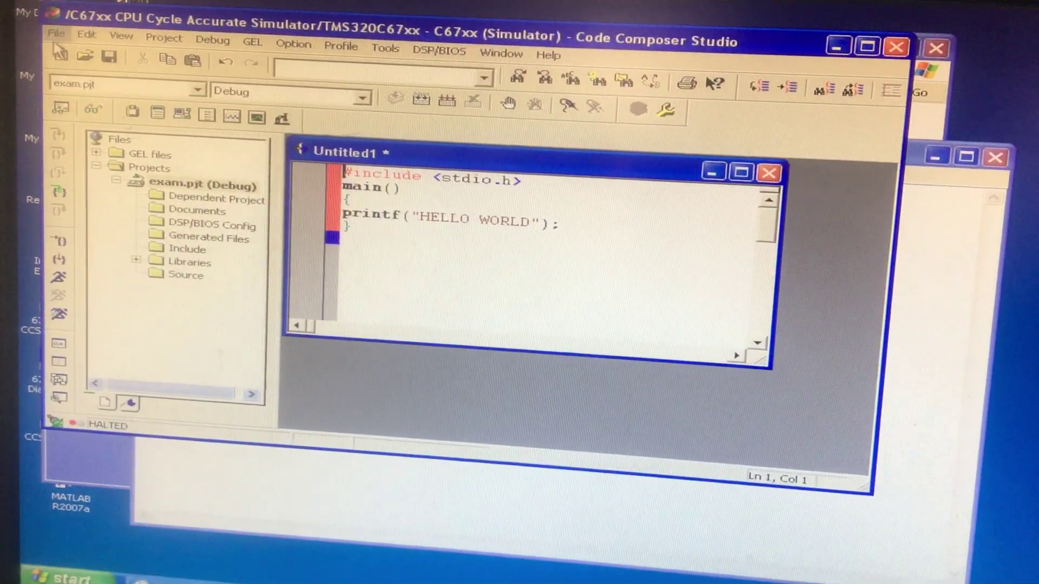
pyautogui.click(57, 32)
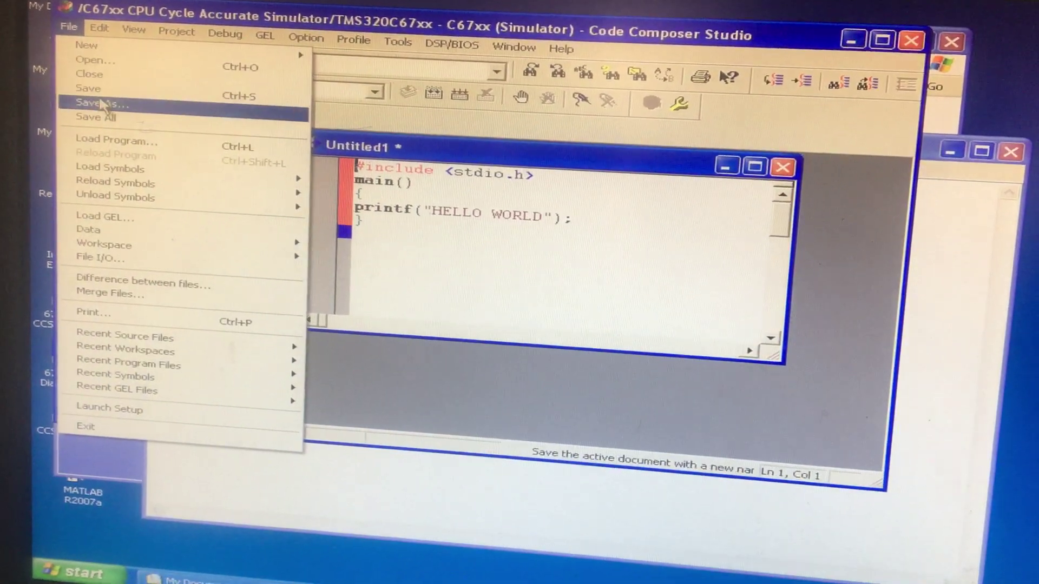
# - Save the program as exam.c, a C/C++ source file, in the exam project folder
pyautogui.click(105, 108)
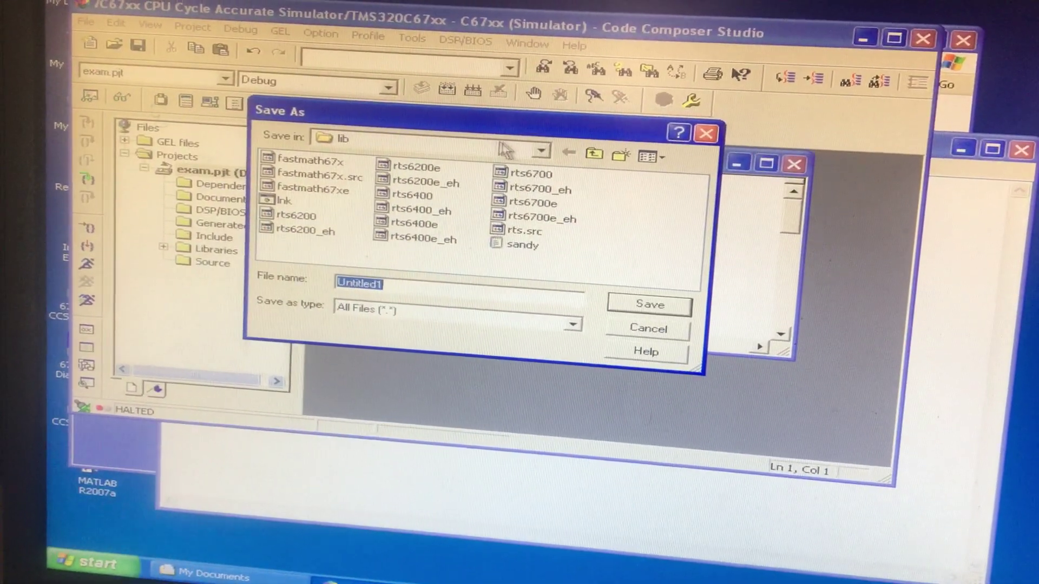
pyautogui.click(542, 150)
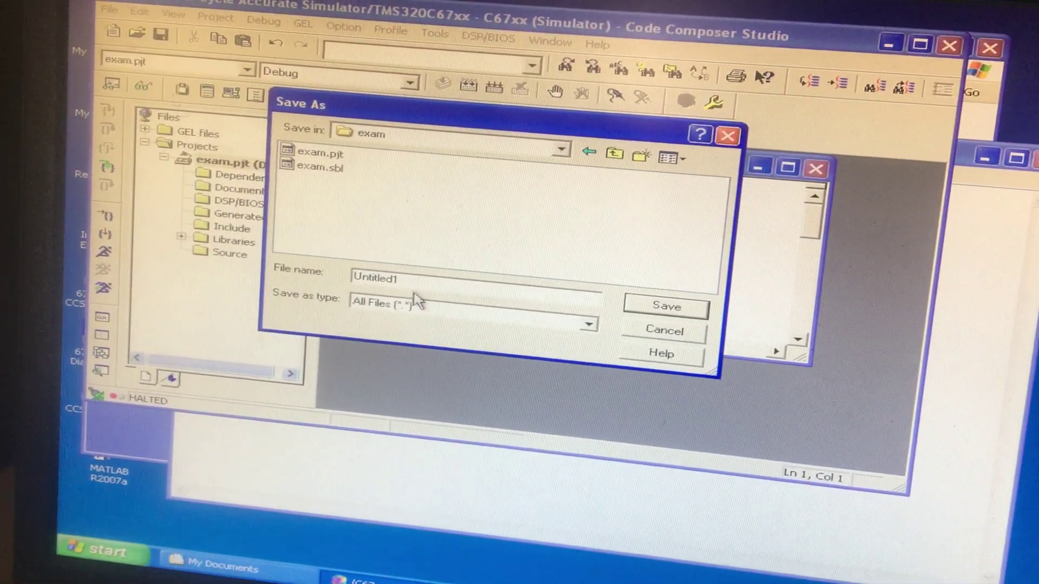
pyautogui.click(586, 321)
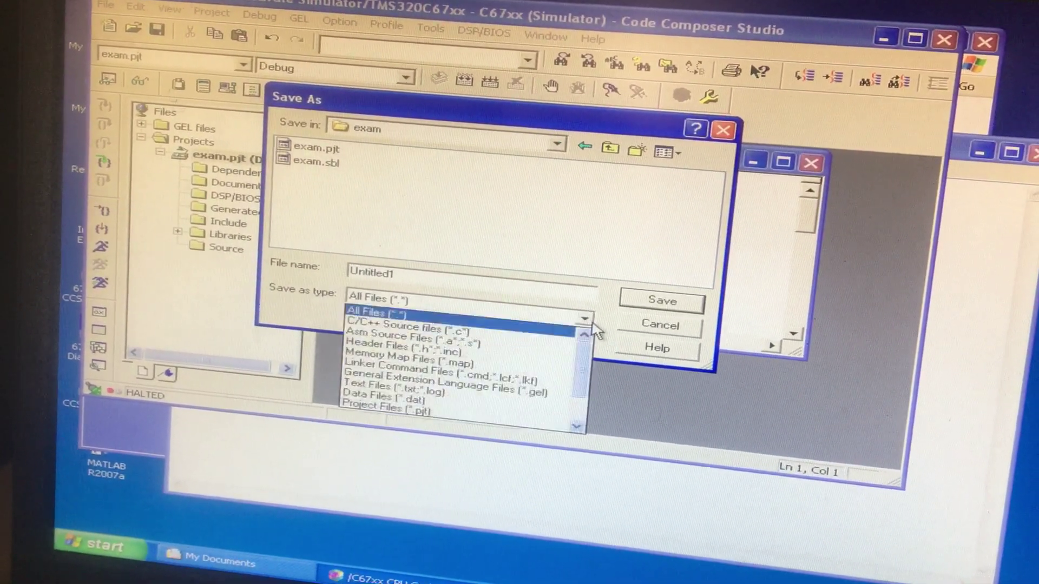
pyautogui.click(454, 309)
pyautogui.click(426, 257)
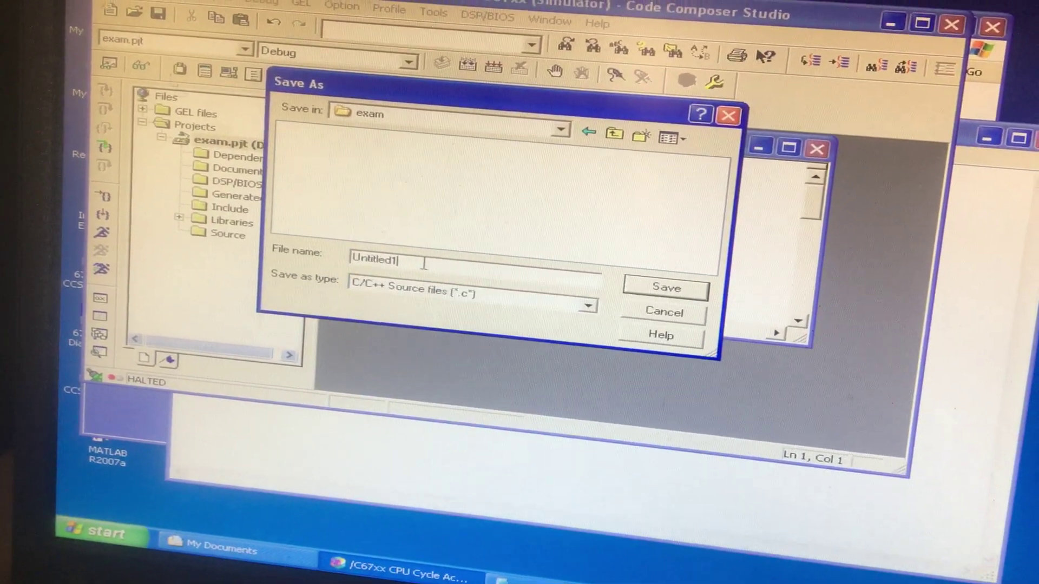
pyautogui.press('BackSpace')
pyautogui.press('BackSpace')
pyautogui.press('BackSpace')
pyautogui.press('BackSpace')
pyautogui.press('BackSpace')
pyautogui.press('BackSpace')
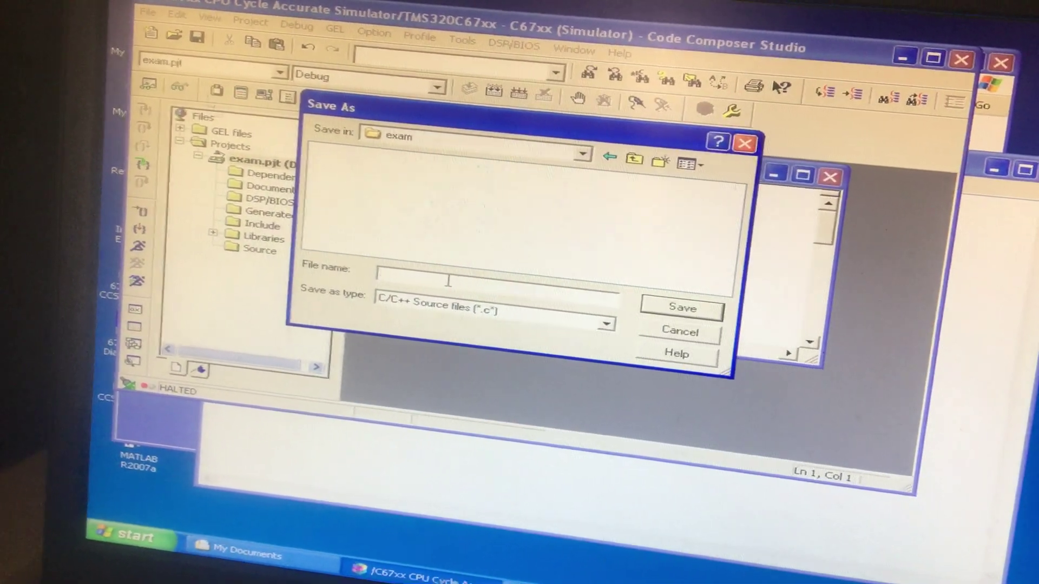
pyautogui.write('exa')
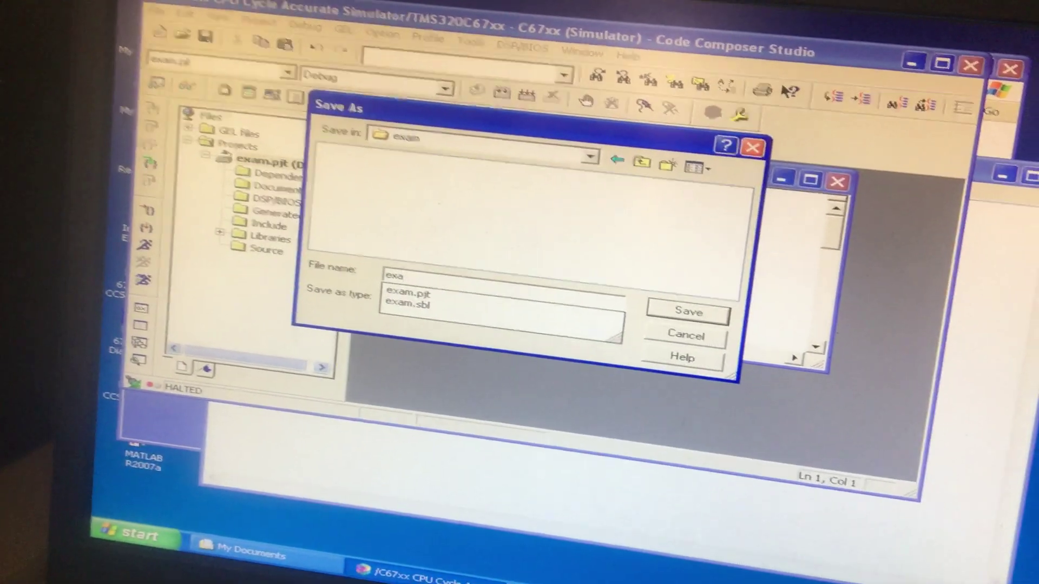
pyautogui.write('m.c')
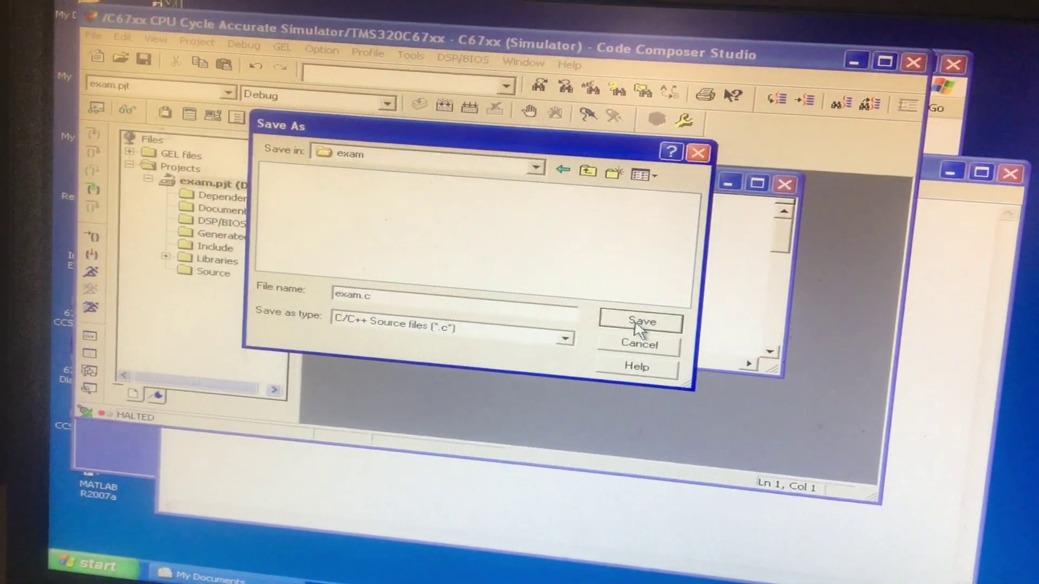
pyautogui.click(653, 299)
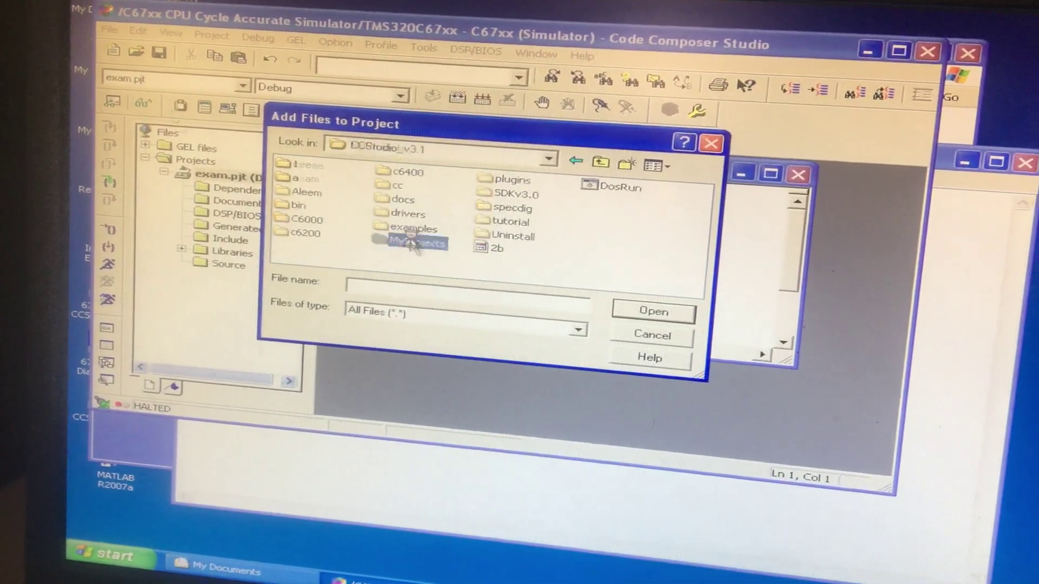
# - Add exam.c from the exam folder to the project and expand Source to show it
pyautogui.doubleClick(304, 180)
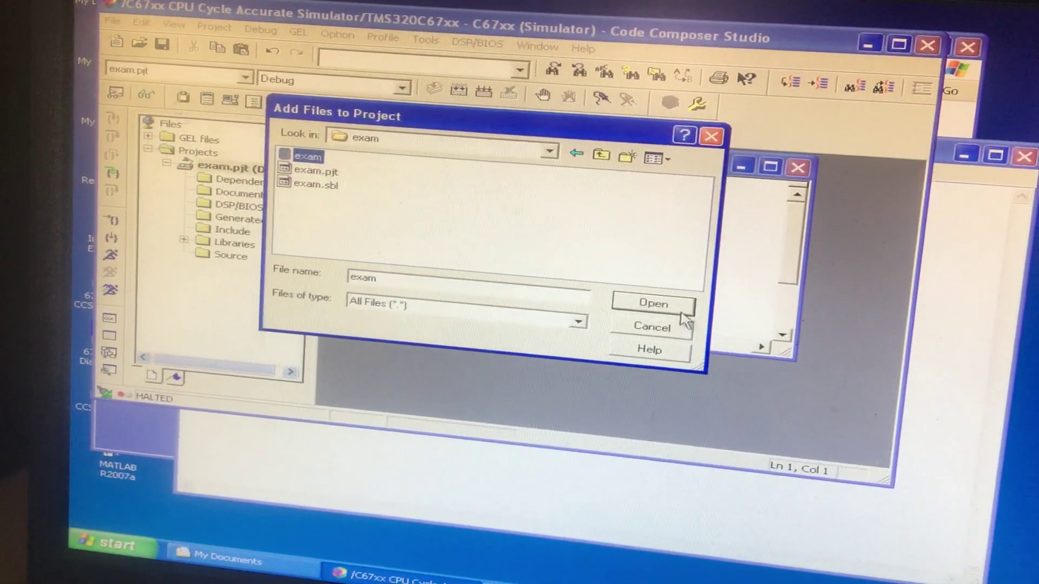
pyautogui.click(653, 303)
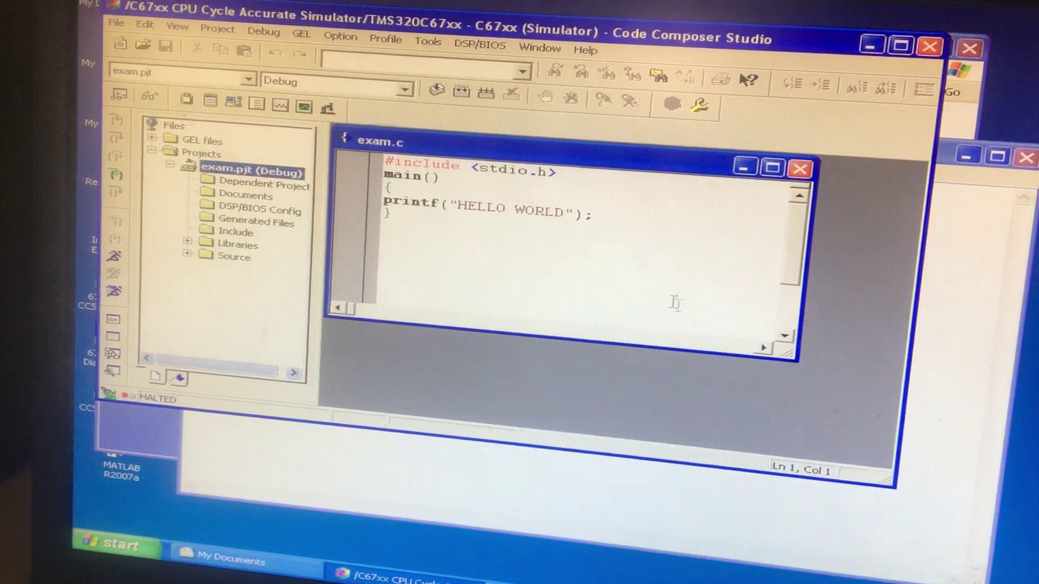
pyautogui.click(187, 267)
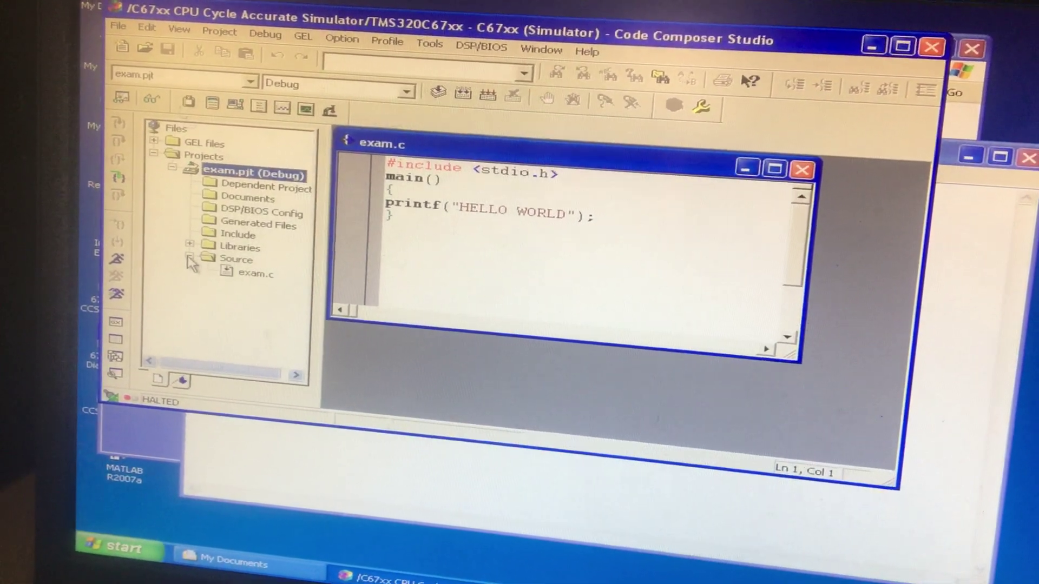
pyautogui.click(220, 58)
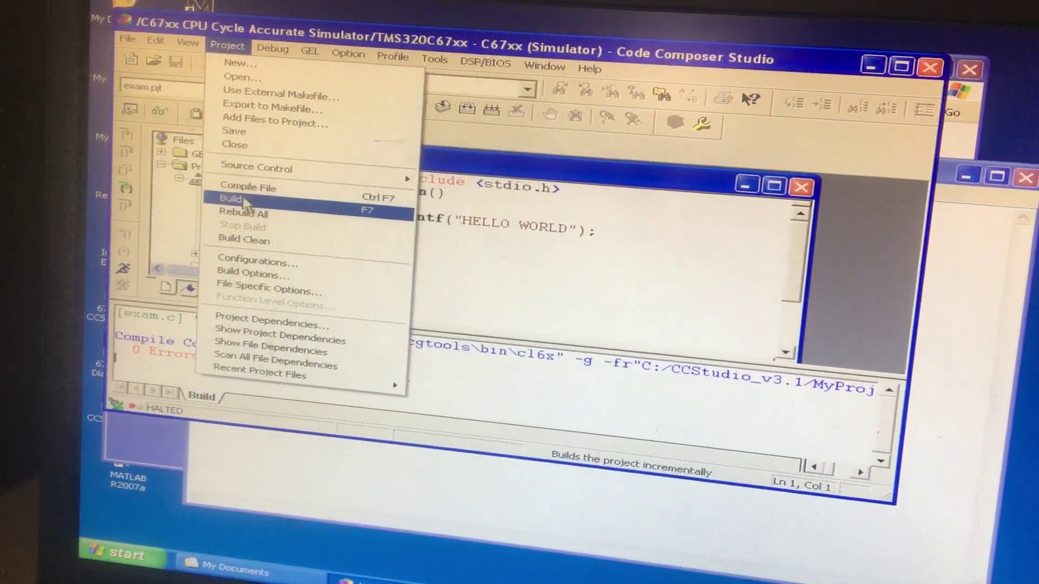
# - Build the exam project, then load the built exam output onto the C67xx simulator
pyautogui.click(246, 201)
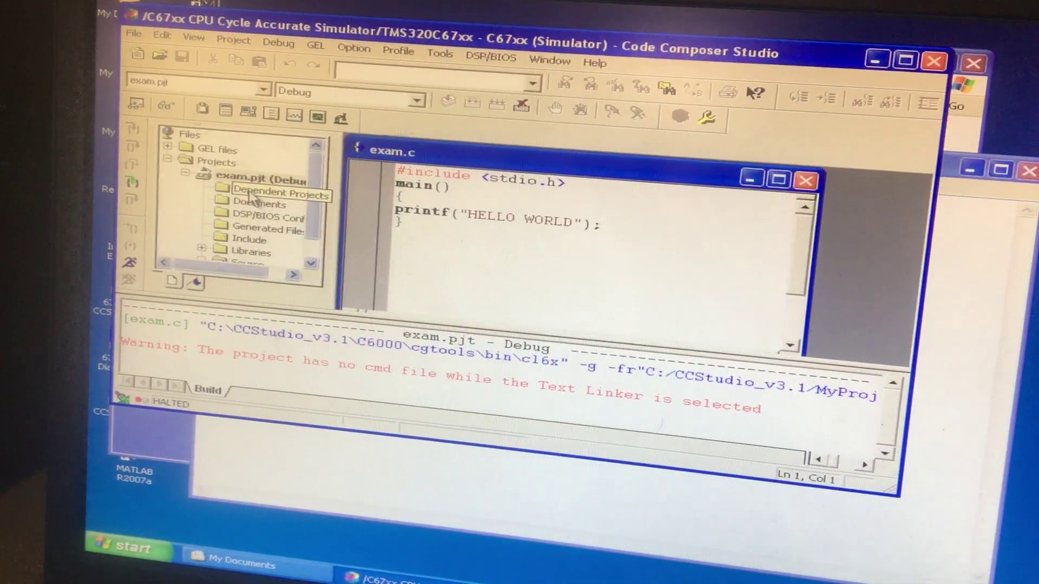
pyautogui.click(141, 45)
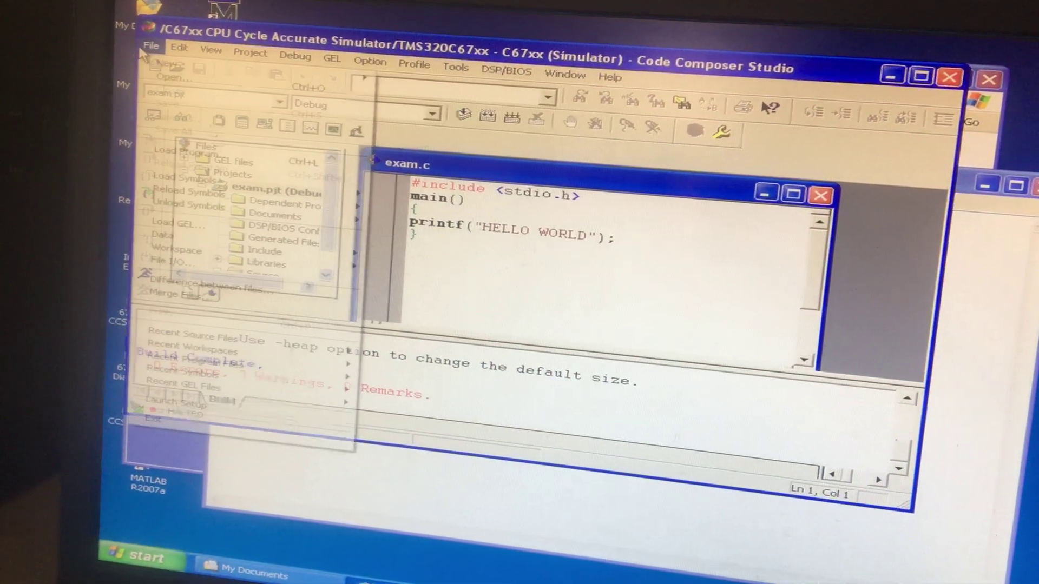
pyautogui.click(181, 151)
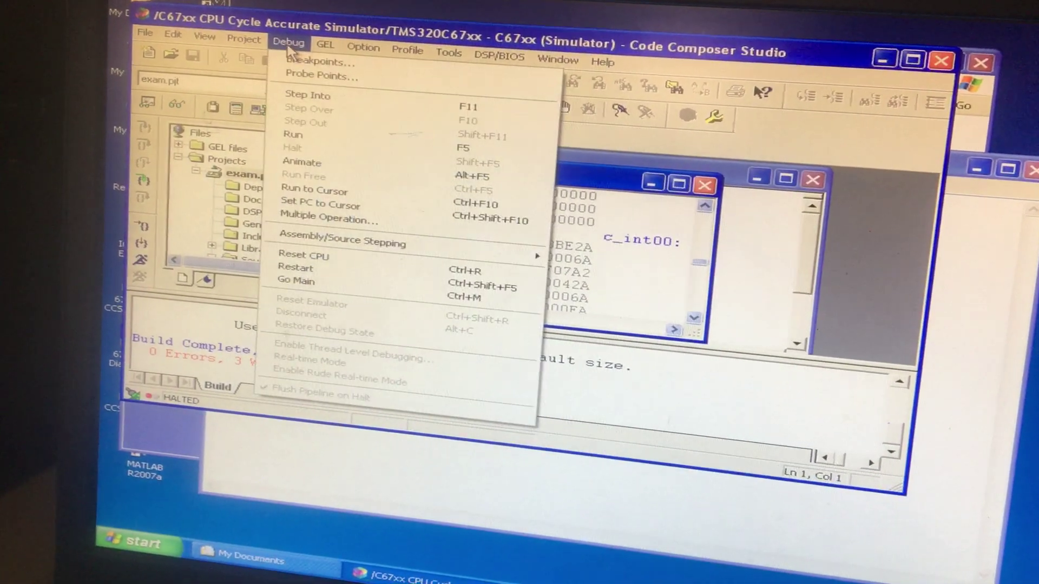
# - Run exam.out from the Debug menu so HELLO WORLD prints in Stdout
pyautogui.click(302, 132)
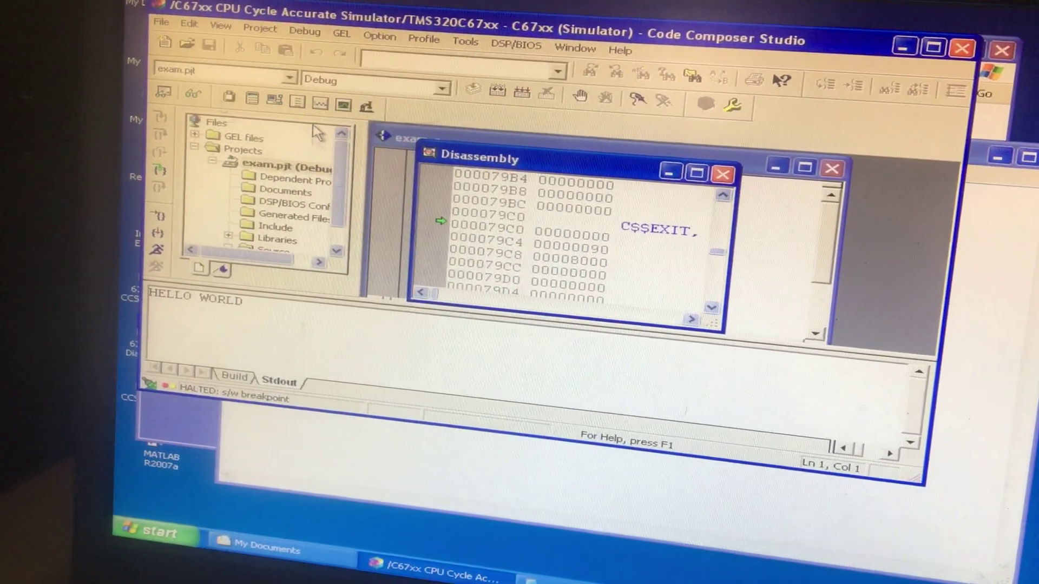